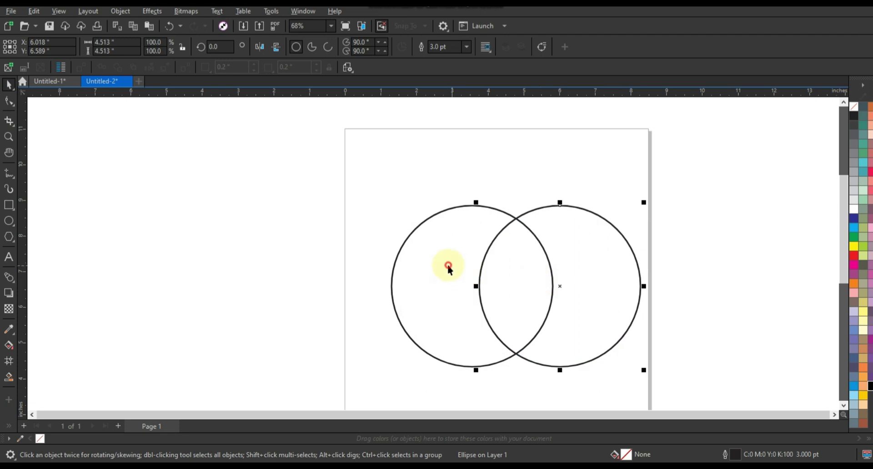
Step: Duplicate the two overlapping circles vertically to form a symmetrical arrangement of four overlapping circles
{"action": "key", "text": "ctrl+a"}
{"action": "left_click_drag", "start_coordinate": [517, 244], "coordinate": [497, 286]}
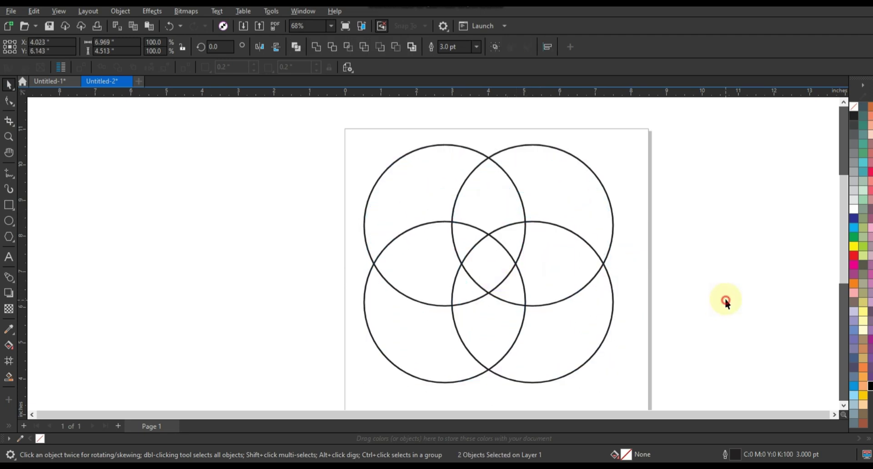
{"action": "left_click", "coordinate": [725, 301]}
Step: Create a shield shape from the lower central overlap with Smart Fill, move it off the page, and delete the four circles
{"action": "left_click", "coordinate": [8, 376]}
{"action": "left_click", "coordinate": [485, 342]}
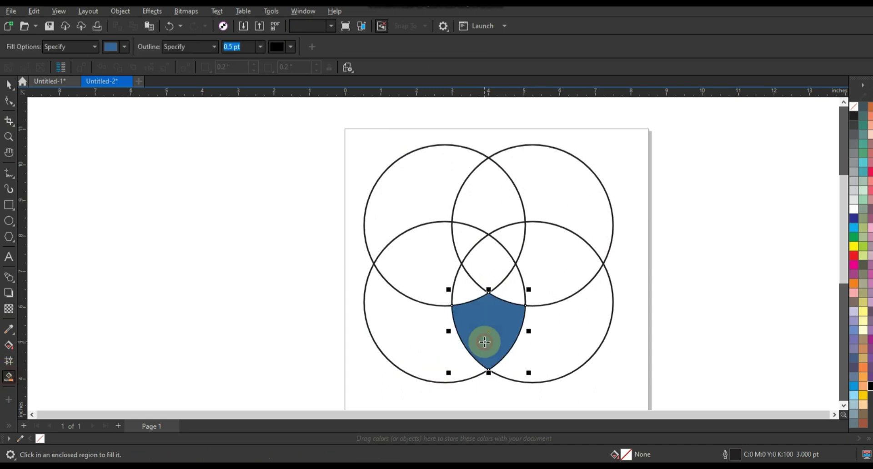
{"action": "left_click", "coordinate": [8, 84]}
{"action": "left_click_drag", "start_coordinate": [484, 318], "coordinate": [254, 321]}
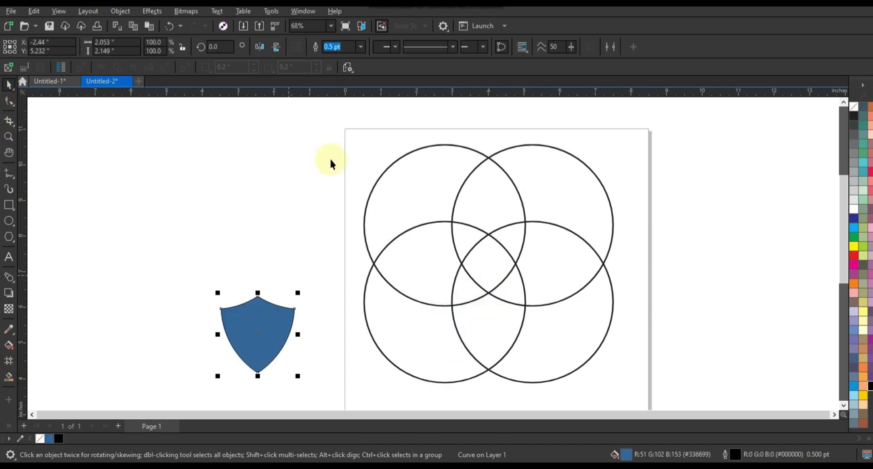
{"action": "left_click_drag", "start_coordinate": [331, 141], "coordinate": [617, 393]}
{"action": "key", "text": "Delete"}
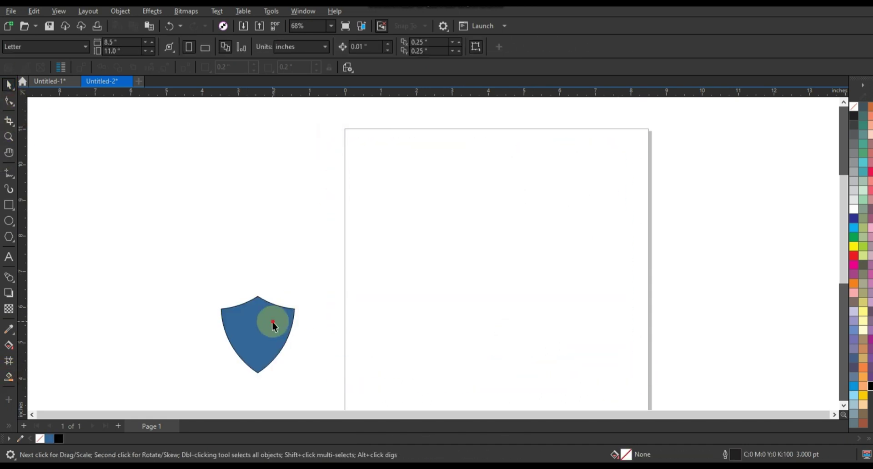
Step: Place the shield on the page without a fill and enlarge it to about 4.88 by 5.11 inches
{"action": "left_click_drag", "start_coordinate": [273, 325], "coordinate": [476, 280]}
{"action": "left_click_drag", "start_coordinate": [546, 203], "coordinate": [601, 144]}
{"action": "left_click", "coordinate": [854, 106]}
{"action": "left_click_drag", "start_coordinate": [509, 262], "coordinate": [504, 307]}
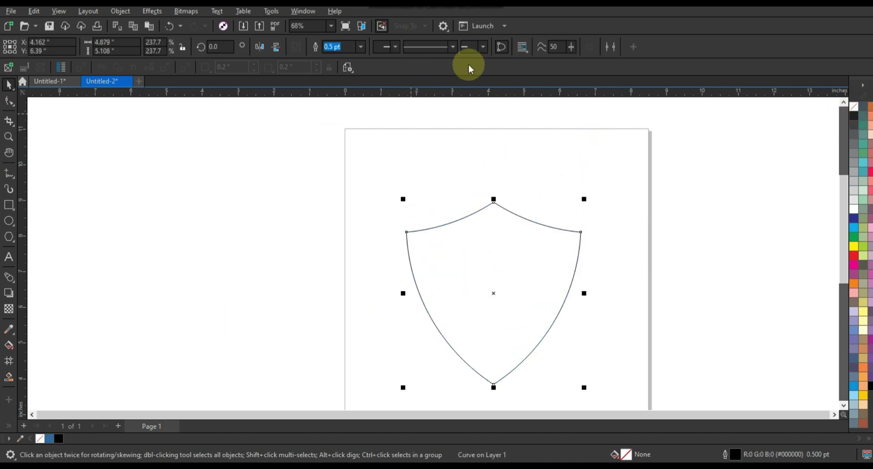
Step: Give the shield a 2.0 pt red outline
{"action": "left_click", "coordinate": [361, 46]}
{"action": "left_click", "coordinate": [345, 107]}
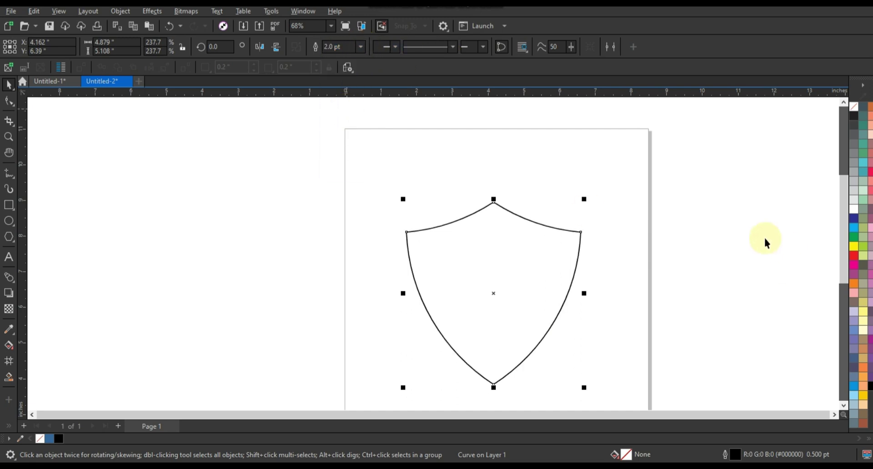
{"action": "right_click", "coordinate": [854, 260]}
{"action": "left_click", "coordinate": [842, 262]}
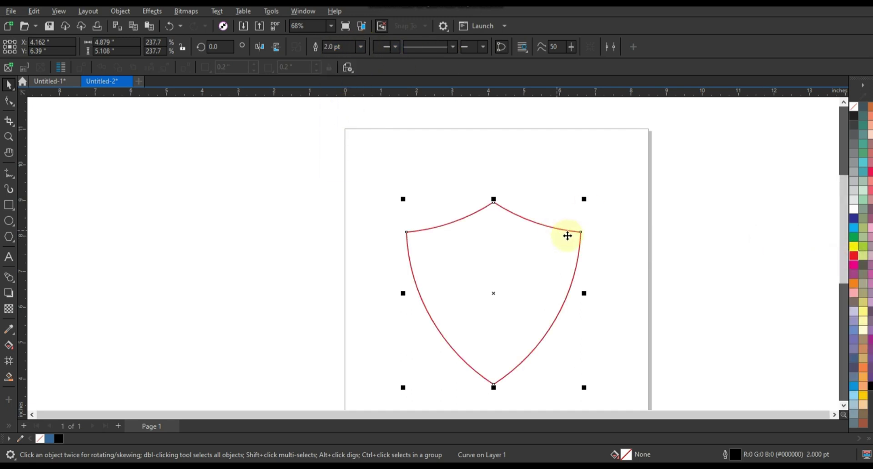
Step: Add a one-step inside contour to the shield with an offset of about 0.311 inches
{"action": "left_click", "coordinate": [8, 136]}
{"action": "left_click_drag", "start_coordinate": [275, 167], "coordinate": [642, 374]}
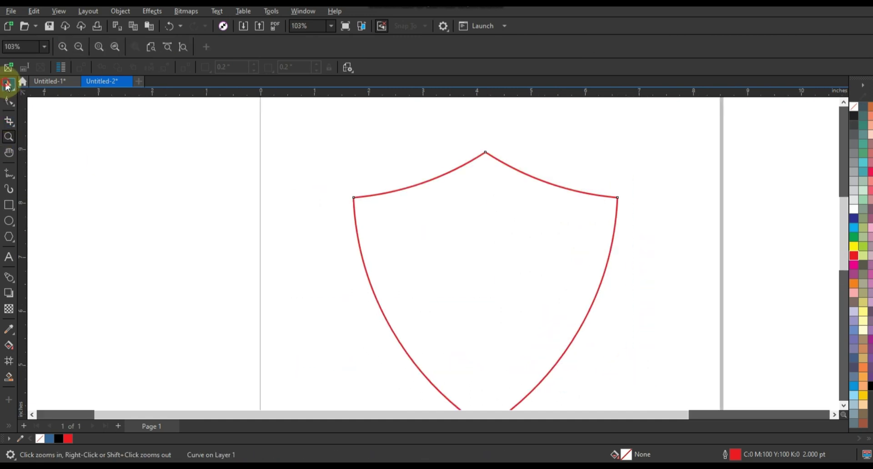
{"action": "left_click", "coordinate": [8, 84]}
{"action": "left_click", "coordinate": [14, 283]}
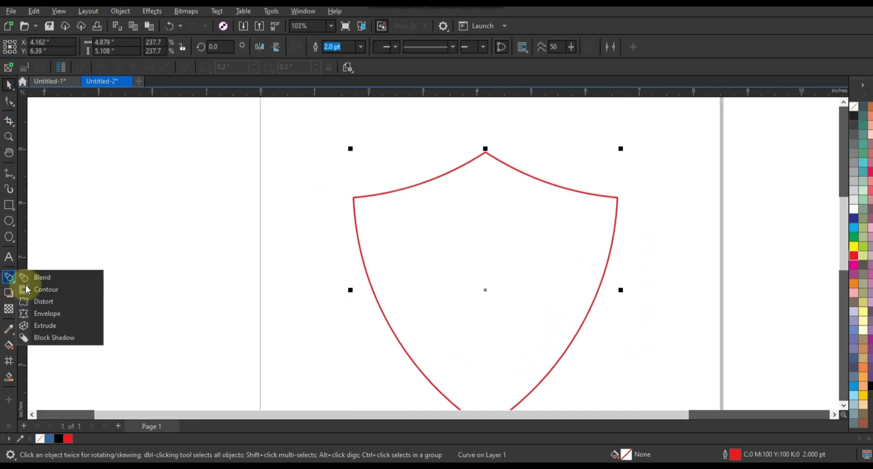
{"action": "left_click", "coordinate": [45, 290]}
{"action": "left_click_drag", "start_coordinate": [484, 151], "coordinate": [485, 171]}
{"action": "left_click", "coordinate": [8, 84]}
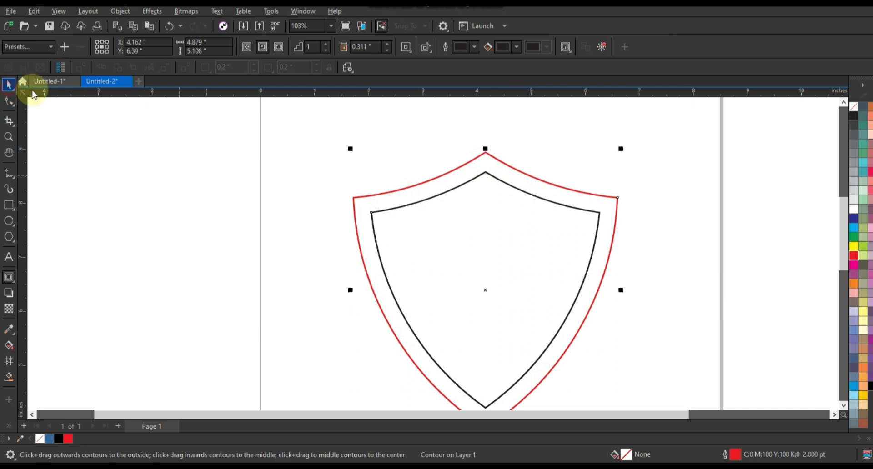
Step: Break the contour apart and combine the inner and outer shield outlines into one curve
{"action": "left_click", "coordinate": [121, 11]}
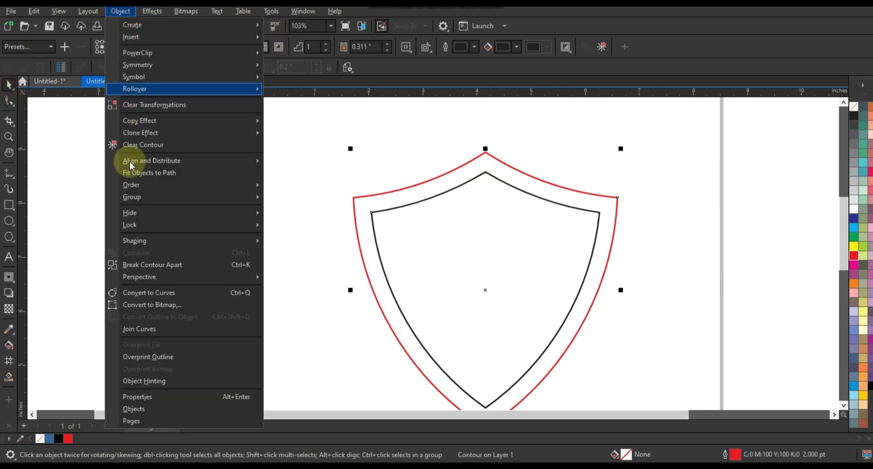
{"action": "left_click", "coordinate": [155, 266]}
{"action": "left_click", "coordinate": [195, 243]}
{"action": "left_click", "coordinate": [528, 195]}
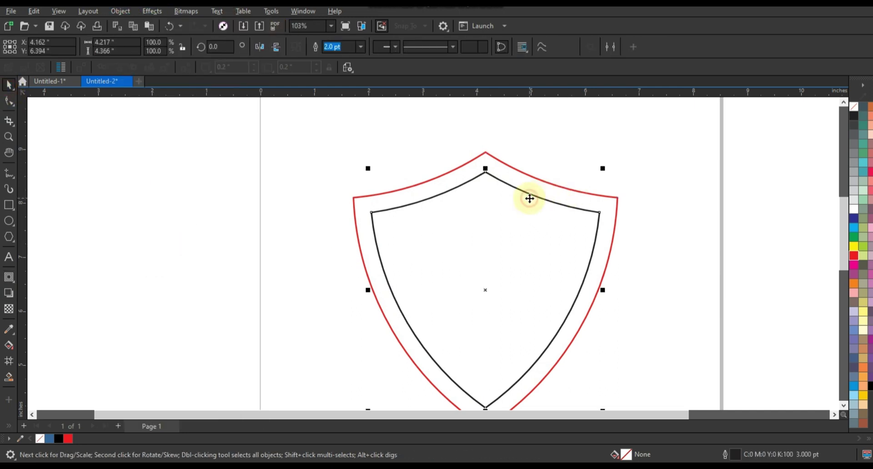
{"action": "left_click", "coordinate": [529, 177], "text": "shift"}
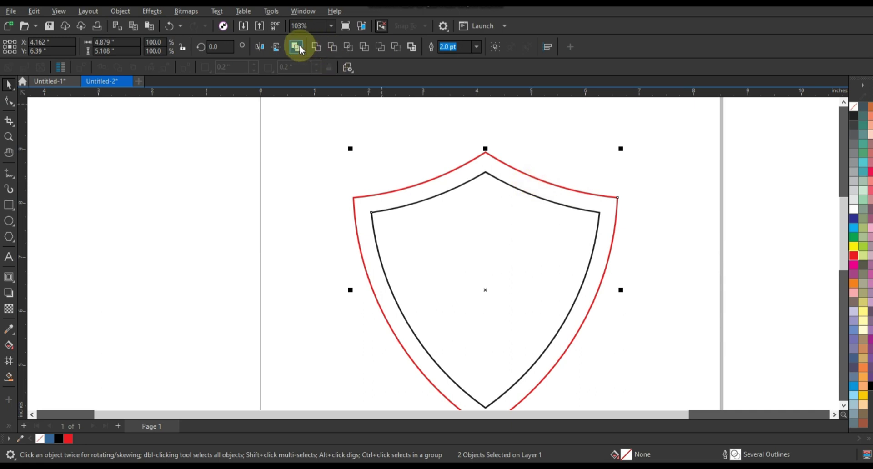
{"action": "key", "text": "ctrl+l"}
{"action": "left_click", "coordinate": [94, 184]}
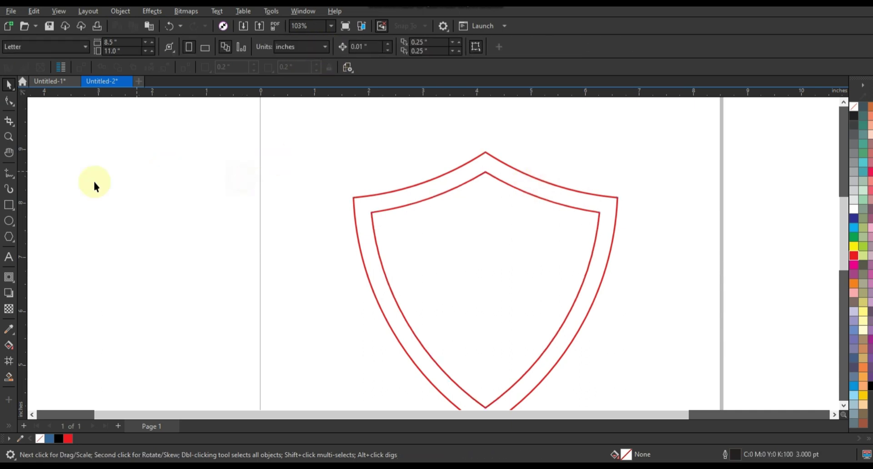
Step: Draw a vertical line about 4.09 inches long beside the page and duplicate it about 3.05 inches to the right
{"action": "left_click", "coordinate": [9, 173]}
{"action": "left_click", "coordinate": [69, 146]}
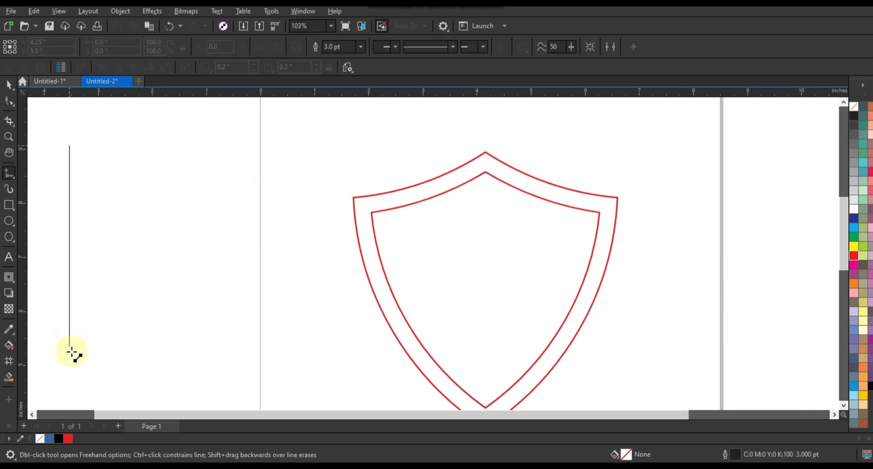
{"action": "left_click", "coordinate": [70, 366]}
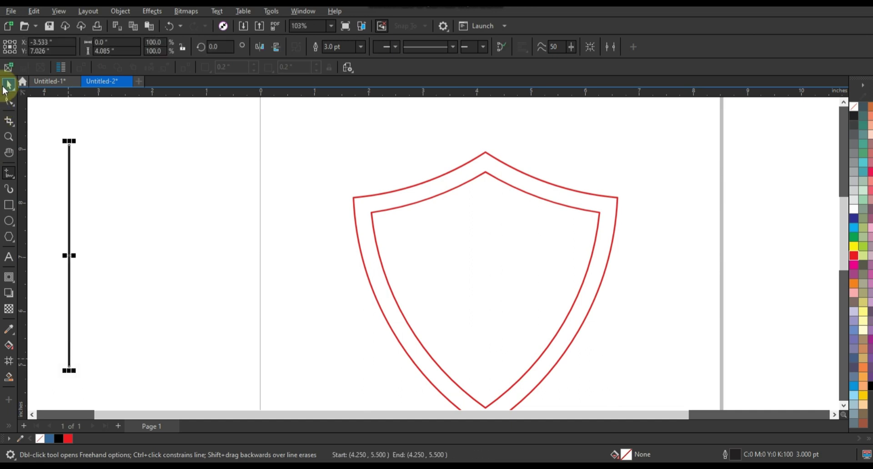
{"action": "key", "text": "space"}
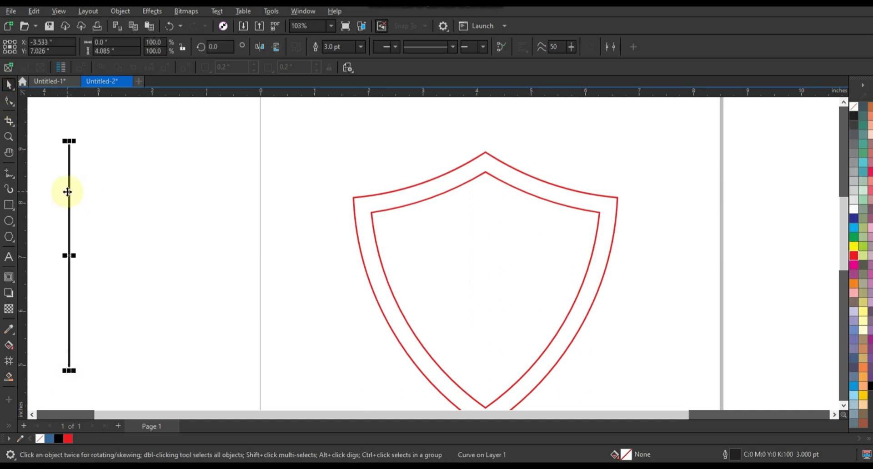
{"action": "left_click_drag", "start_coordinate": [67, 191], "coordinate": [233, 203]}
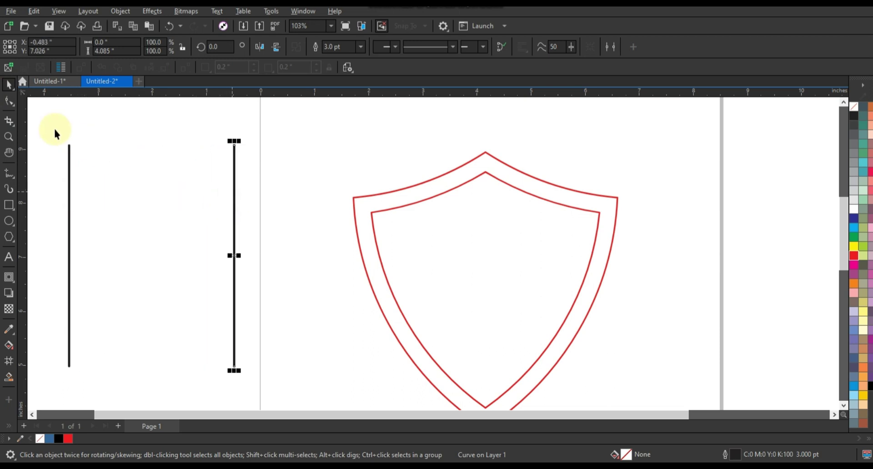
Step: Blend the two vertical lines with 12 intermediate steps
{"action": "left_click_drag", "start_coordinate": [247, 369], "coordinate": [250, 374]}
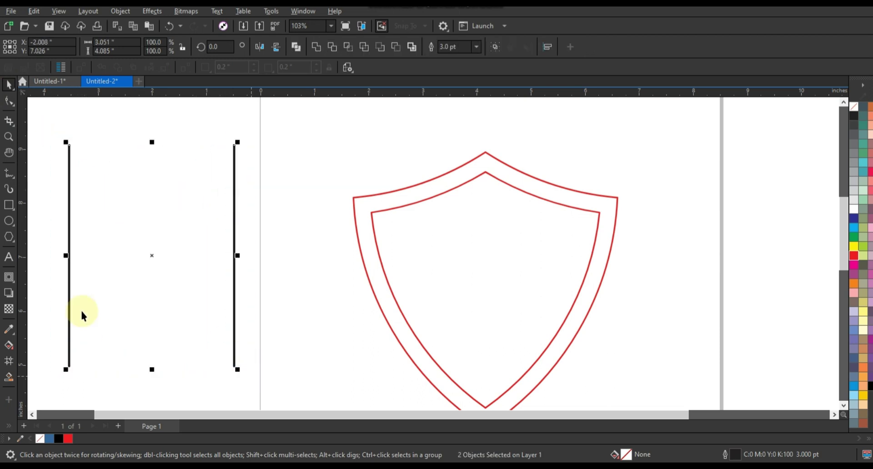
{"action": "left_click", "coordinate": [16, 285]}
{"action": "left_click", "coordinate": [34, 277]}
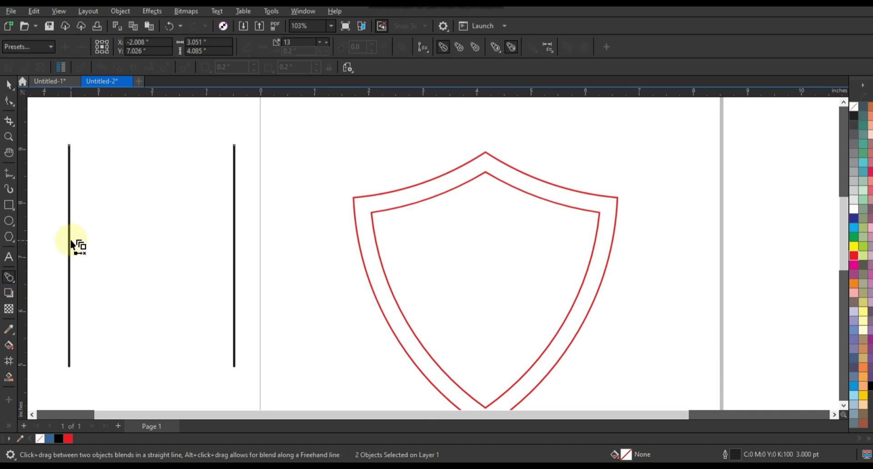
{"action": "left_click_drag", "start_coordinate": [192, 239], "coordinate": [234, 255]}
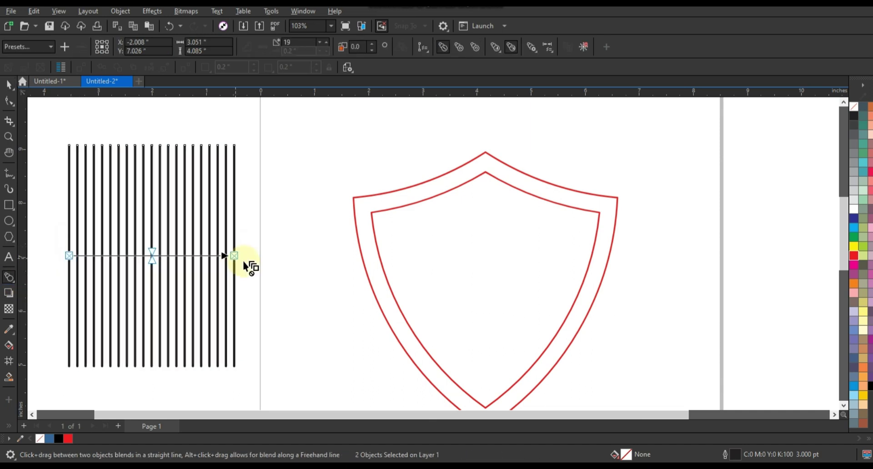
{"action": "left_click", "coordinate": [318, 41]}
{"action": "left_click", "coordinate": [317, 42]}
{"action": "left_click", "coordinate": [317, 42]}
{"action": "left_click", "coordinate": [317, 42]}
{"action": "left_click", "coordinate": [317, 42]}
{"action": "left_click", "coordinate": [317, 42]}
{"action": "left_click", "coordinate": [317, 42]}
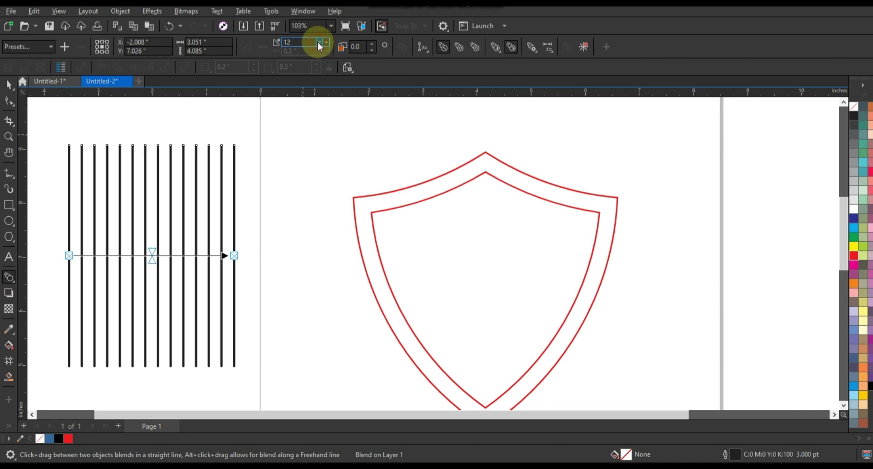
Step: Break the line blend apart, ungroup all its lines, and combine them into a single curve
{"action": "left_click", "coordinate": [9, 84]}
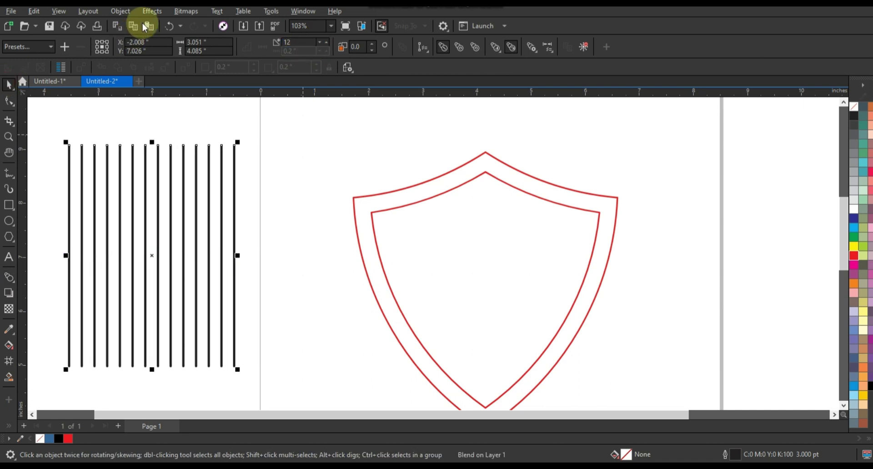
{"action": "left_click", "coordinate": [120, 11]}
{"action": "left_click", "coordinate": [165, 263]}
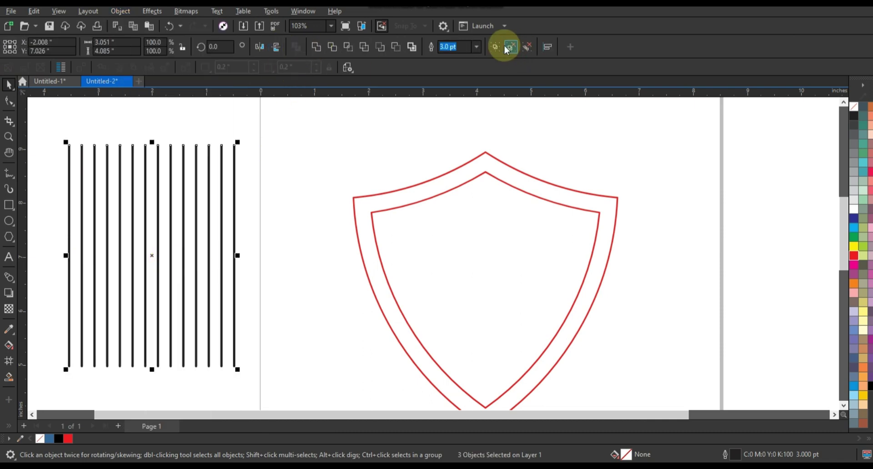
{"action": "left_click", "coordinate": [505, 46]}
{"action": "left_click", "coordinate": [296, 46]}
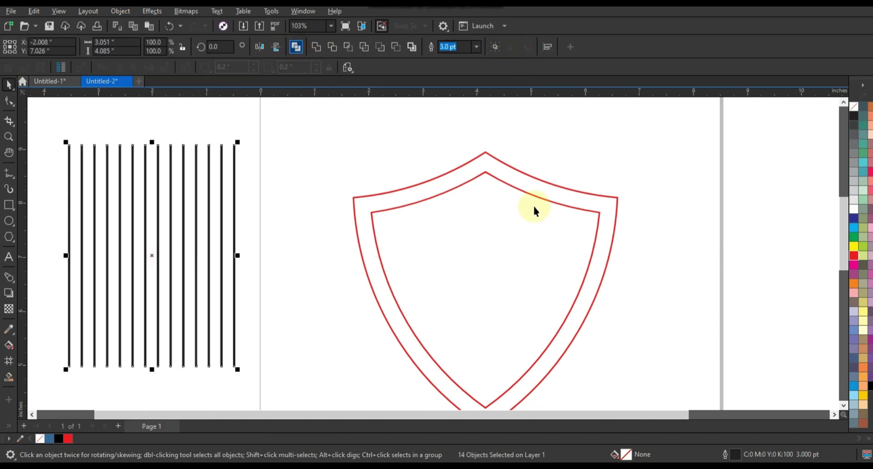
Step: Center the combined vertical lines horizontally and vertically on the shield
{"action": "left_click", "coordinate": [505, 182], "text": "shift"}
{"action": "key", "text": "c"}
{"action": "key", "text": "e"}
{"action": "left_click", "coordinate": [569, 144]}
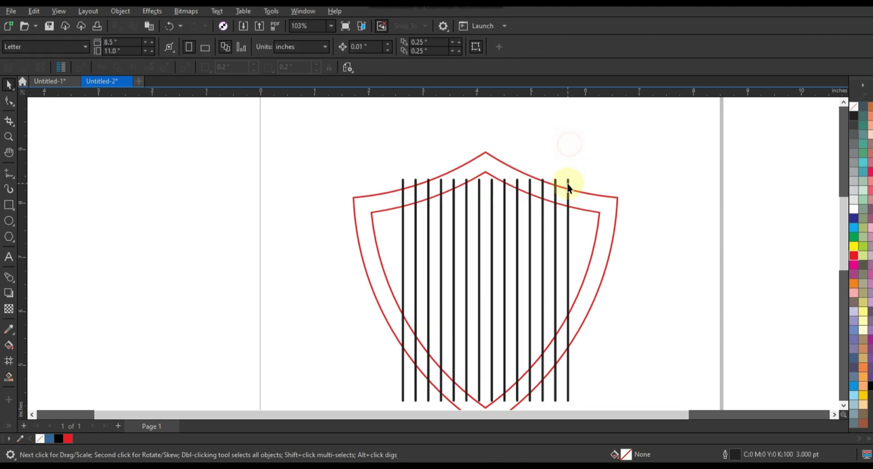
Step: Stretch the vertical lines from their center to about 4.88 inches wide and 5.52 inches high, covering the shield
{"action": "left_click", "coordinate": [568, 185]}
{"action": "left_click_drag", "start_coordinate": [486, 179], "coordinate": [490, 139]}
{"action": "left_click_drag", "start_coordinate": [571, 291], "coordinate": [620, 291]}
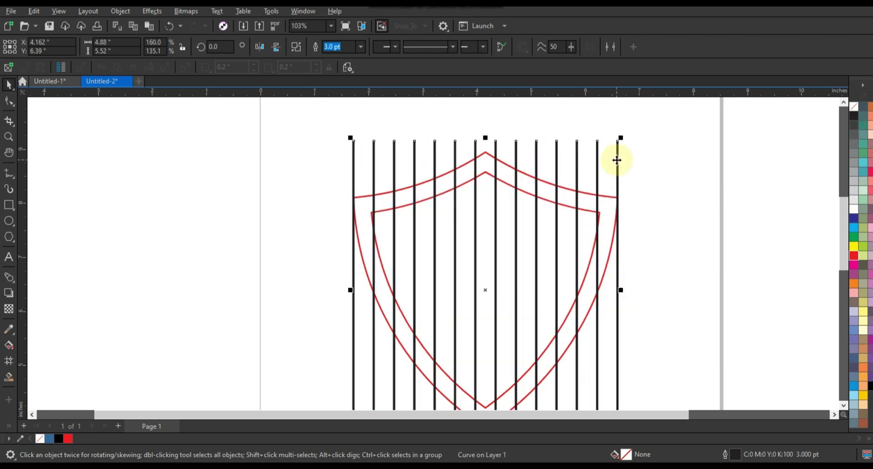
Step: Create a copy of the vertical lines rotated to 270 degrees to form a grid over the shield
{"action": "left_click", "coordinate": [618, 146]}
{"action": "mouse_move", "coordinate": [634, 242]}
{"action": "left_mouse_down"}
{"action": "mouse_move", "coordinate": [501, 346]}
{"action": "mouse_move", "coordinate": [526, 323]}
{"action": "left_mouse_up"}
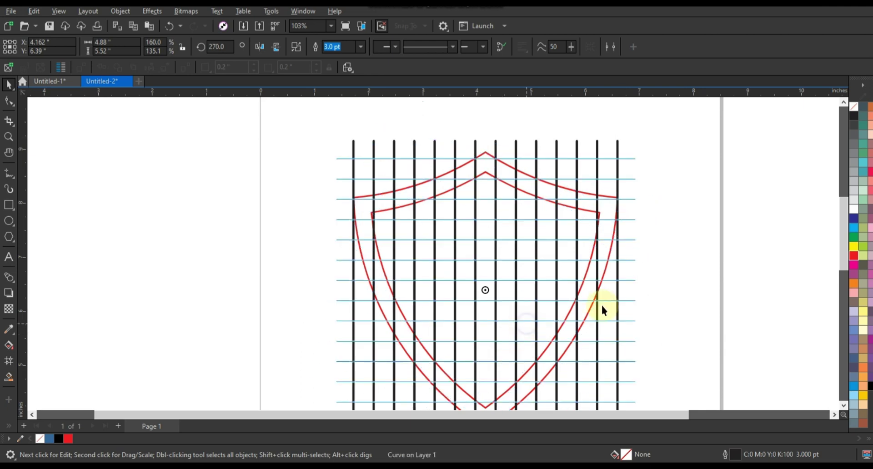
{"action": "left_click", "coordinate": [714, 253]}
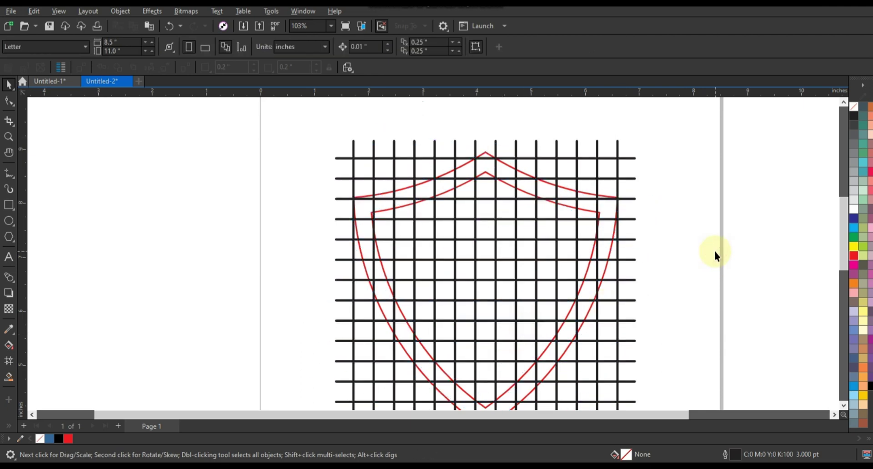
Step: Combine the horizontal and vertical lines into one curve and set the grid's outline width to 1.0 pt
{"action": "left_click", "coordinate": [630, 180]}
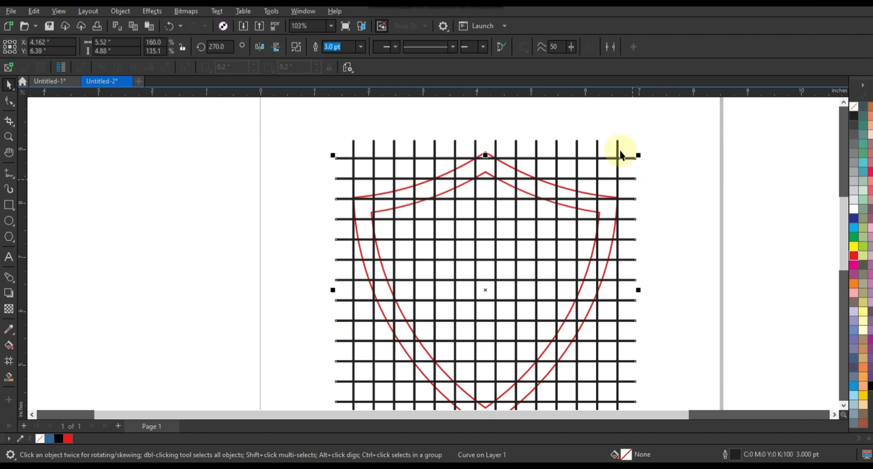
{"action": "left_click", "coordinate": [297, 45]}
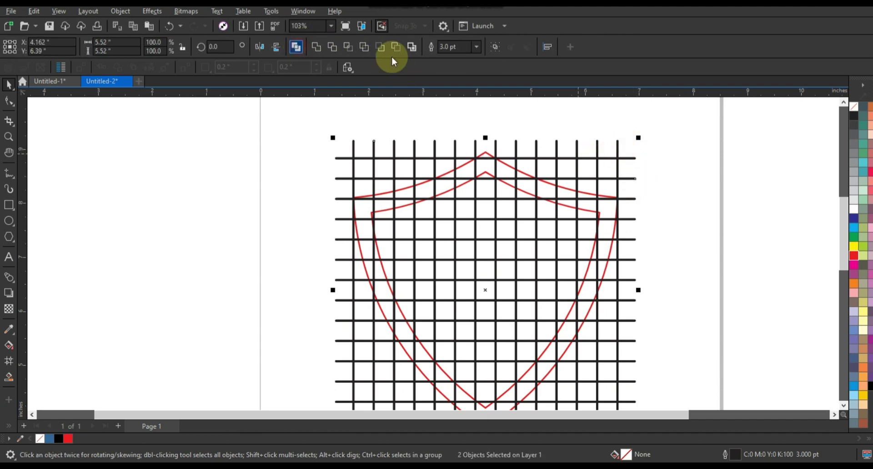
{"action": "left_click", "coordinate": [360, 47]}
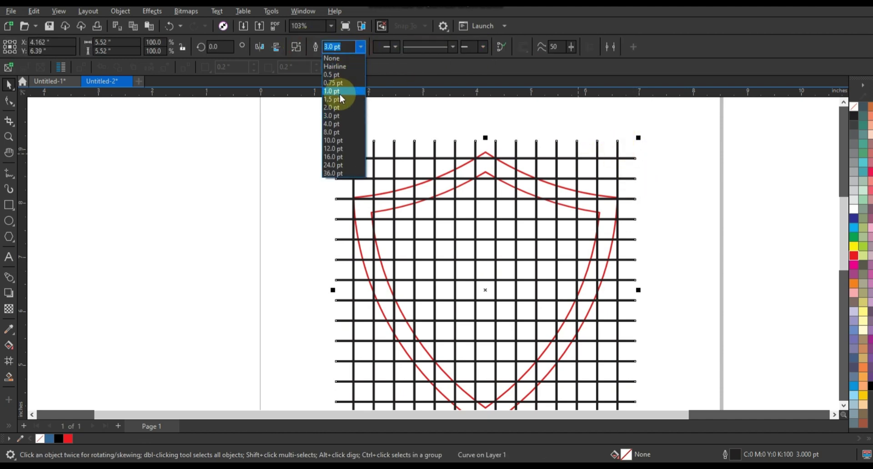
{"action": "left_click", "coordinate": [341, 93]}
{"action": "left_click", "coordinate": [255, 181]}
Step: Smart-fill the grid regions for the letter M's outer and middle strokes in the left third of the shield with blue #336699
{"action": "key", "text": "shift+F4"}
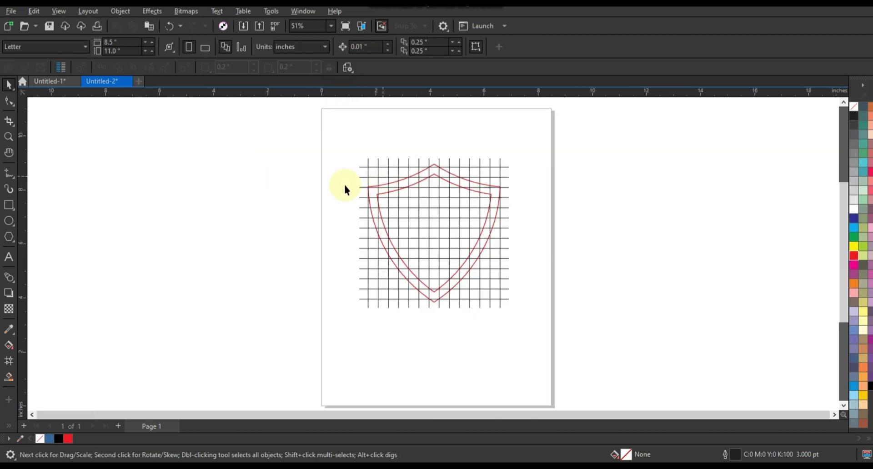
{"action": "left_click", "coordinate": [8, 137]}
{"action": "left_click_drag", "start_coordinate": [335, 146], "coordinate": [528, 305]}
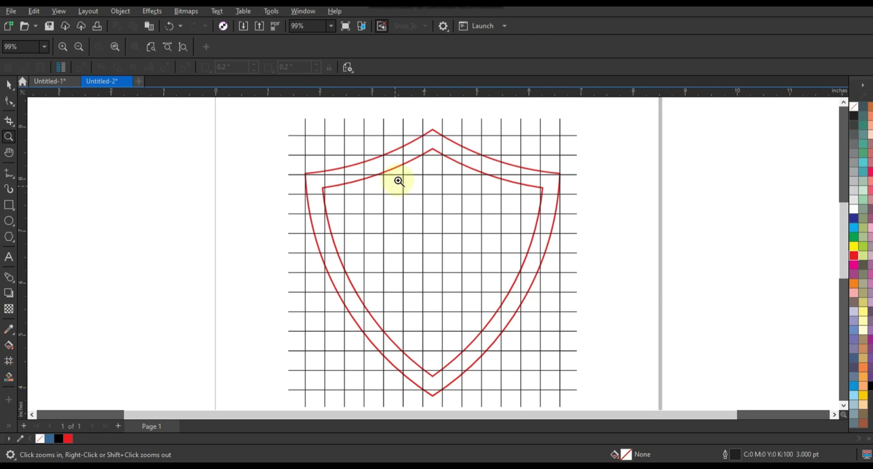
{"action": "left_click_drag", "start_coordinate": [250, 129], "coordinate": [586, 363]}
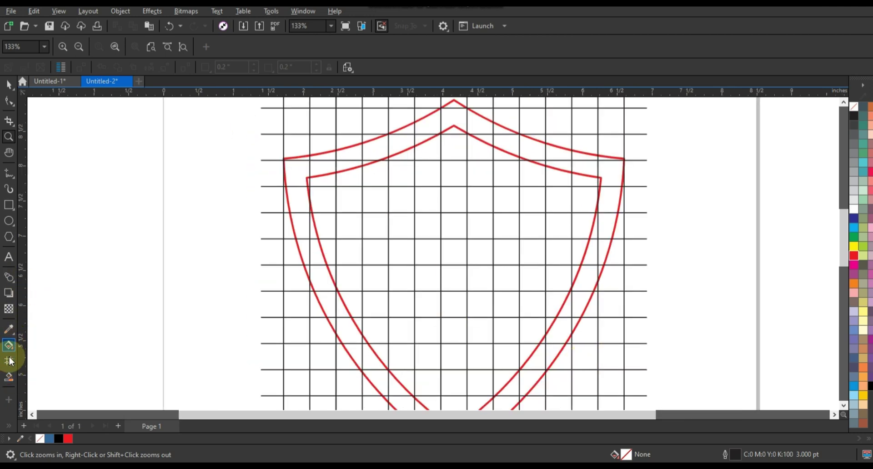
{"action": "left_click", "coordinate": [12, 376]}
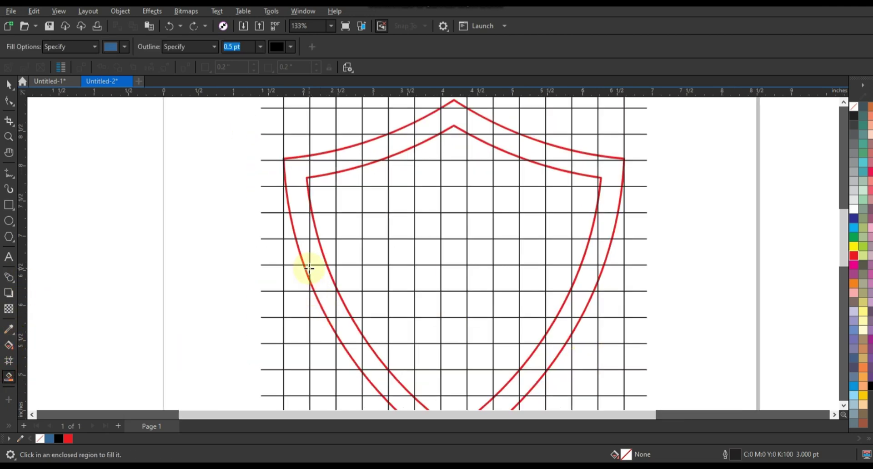
{"action": "mouse_move", "coordinate": [309, 269]}
{"action": "left_mouse_down"}
{"action": "mouse_move", "coordinate": [294, 205]}
{"action": "mouse_move", "coordinate": [310, 205]}
{"action": "mouse_move", "coordinate": [309, 184]}
{"action": "mouse_move", "coordinate": [296, 180]}
{"action": "mouse_move", "coordinate": [308, 159]}
{"action": "mouse_move", "coordinate": [325, 158]}
{"action": "mouse_move", "coordinate": [318, 169]}
{"action": "mouse_move", "coordinate": [327, 168]}
{"action": "mouse_move", "coordinate": [346, 154]}
{"action": "mouse_move", "coordinate": [341, 221]}
{"action": "mouse_move", "coordinate": [355, 335]}
{"action": "mouse_move", "coordinate": [344, 311]}
{"action": "mouse_move", "coordinate": [354, 348]}
{"action": "mouse_move", "coordinate": [359, 320]}
{"action": "mouse_move", "coordinate": [403, 405]}
{"action": "left_mouse_up"}
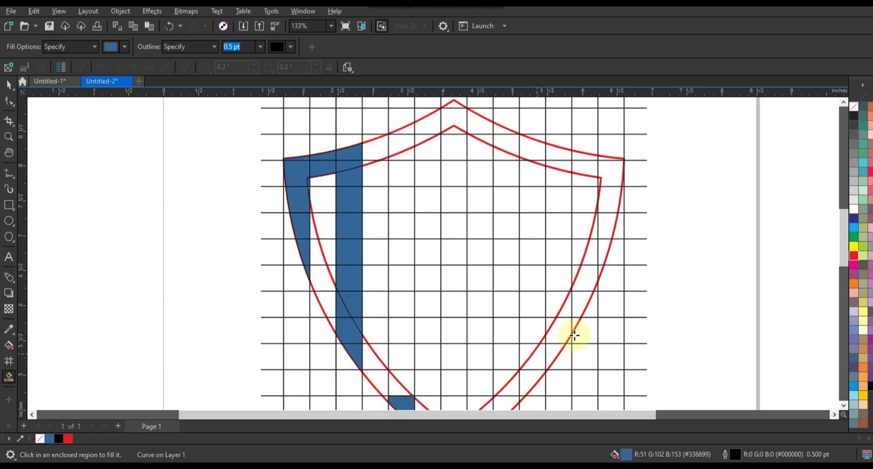
Step: Smart-fill the M's third stroke from the shield's lower edge upward and close the gap in the letter's top band
{"action": "left_click", "coordinate": [843, 405]}
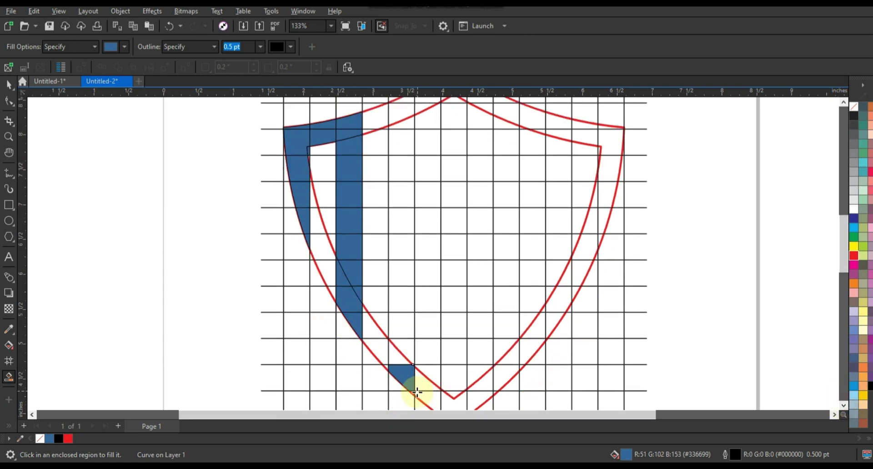
{"action": "mouse_move", "coordinate": [416, 389]}
{"action": "left_mouse_down"}
{"action": "mouse_move", "coordinate": [397, 358]}
{"action": "mouse_move", "coordinate": [407, 97]}
{"action": "left_mouse_up"}
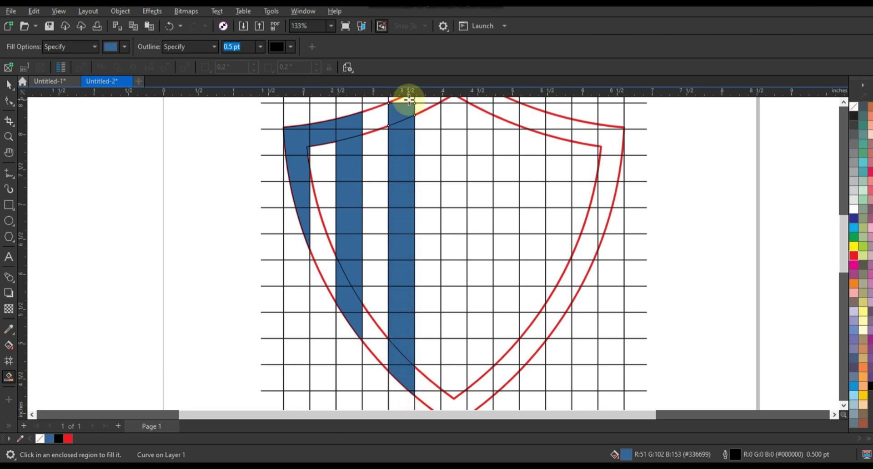
{"action": "left_click", "coordinate": [843, 103]}
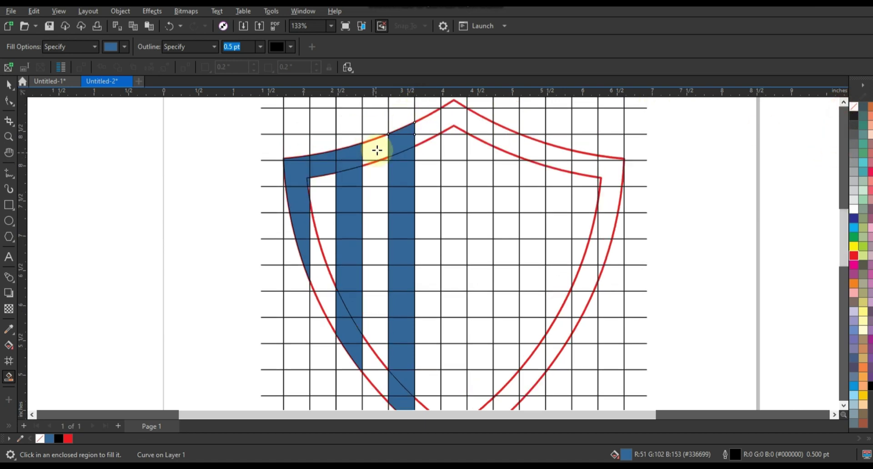
{"action": "left_click", "coordinate": [376, 146]}
{"action": "left_click", "coordinate": [366, 163]}
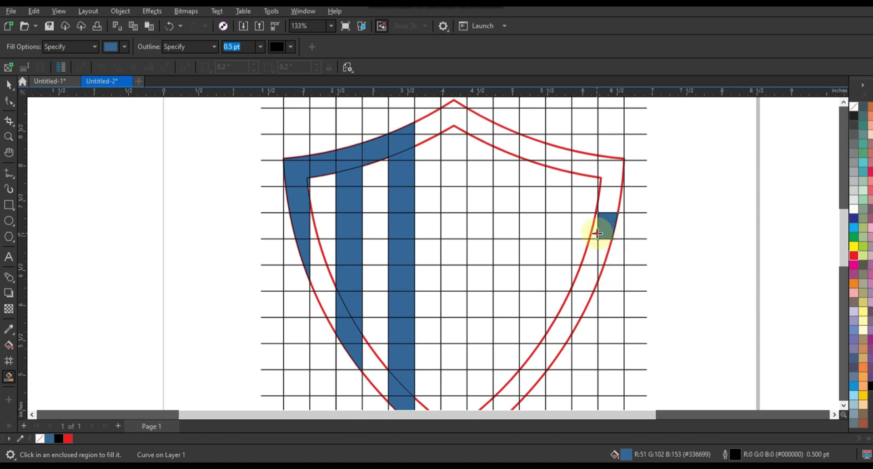
Step: Smart-fill the grid regions for the letter C in the shield's right third and the S's upper strokes in the center
{"action": "mouse_move", "coordinate": [597, 233]}
{"action": "left_mouse_down"}
{"action": "mouse_move", "coordinate": [615, 204]}
{"action": "mouse_move", "coordinate": [606, 159]}
{"action": "mouse_move", "coordinate": [560, 149]}
{"action": "mouse_move", "coordinate": [552, 346]}
{"action": "mouse_move", "coordinate": [573, 323]}
{"action": "mouse_move", "coordinate": [598, 264]}
{"action": "mouse_move", "coordinate": [631, 274]}
{"action": "left_mouse_up"}
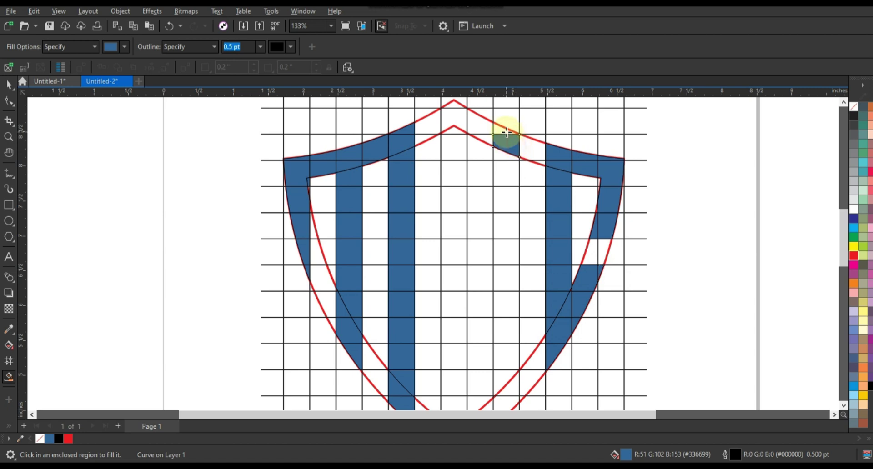
{"action": "mouse_move", "coordinate": [489, 123]}
{"action": "left_mouse_down"}
{"action": "mouse_move", "coordinate": [484, 140]}
{"action": "mouse_move", "coordinate": [452, 107]}
{"action": "mouse_move", "coordinate": [452, 209]}
{"action": "left_mouse_up"}
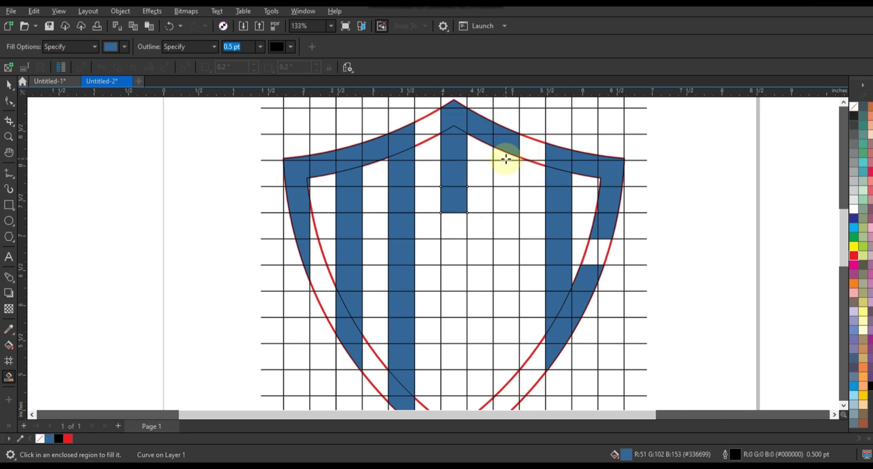
{"action": "left_click_drag", "start_coordinate": [506, 159], "coordinate": [499, 200]}
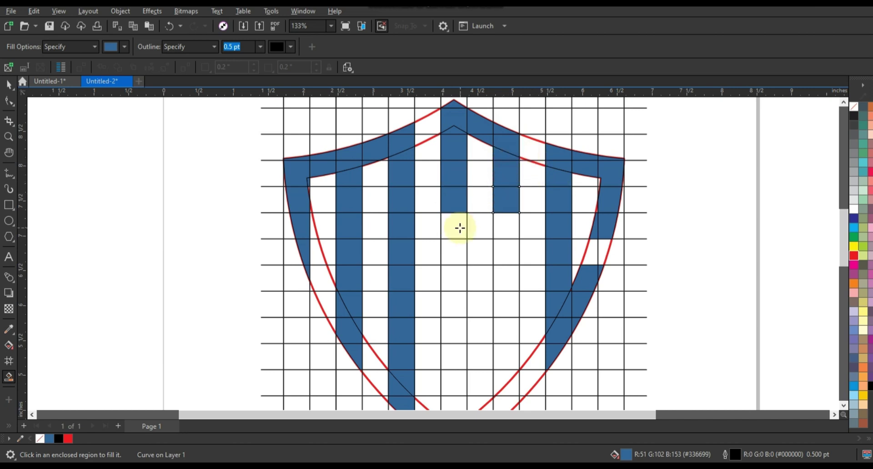
Step: Smart-fill the rest of the S: its middle bar, lower right stroke, the shield's bottom tip and the short lower left stroke
{"action": "left_click_drag", "start_coordinate": [454, 226], "coordinate": [454, 249]}
{"action": "key", "text": "ctrl+z"}
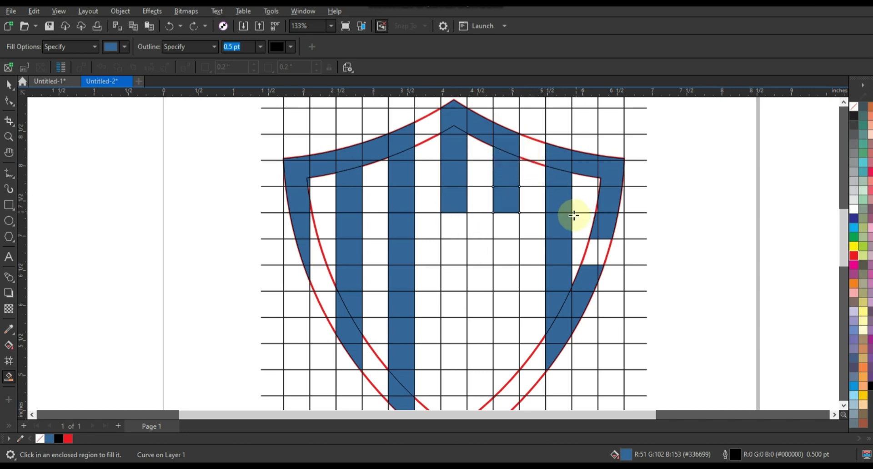
{"action": "left_click", "coordinate": [513, 222]}
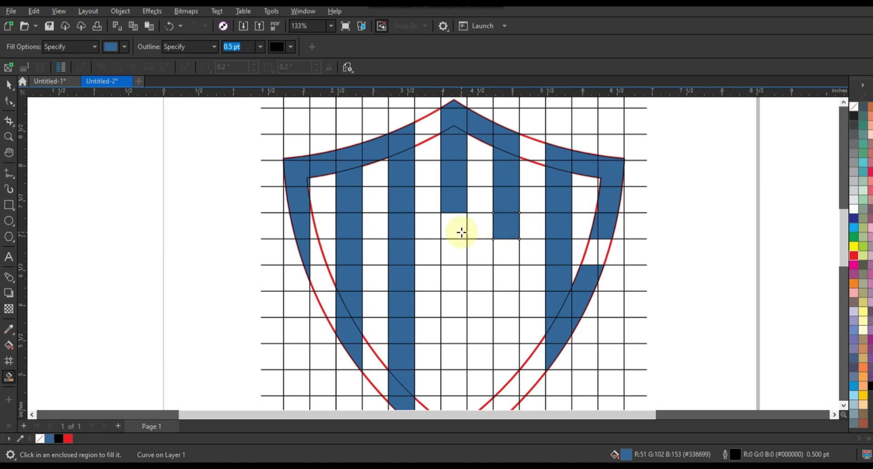
{"action": "mouse_move", "coordinate": [460, 233]}
{"action": "left_mouse_down"}
{"action": "mouse_move", "coordinate": [454, 272]}
{"action": "mouse_move", "coordinate": [500, 277]}
{"action": "mouse_move", "coordinate": [516, 374]}
{"action": "left_mouse_up"}
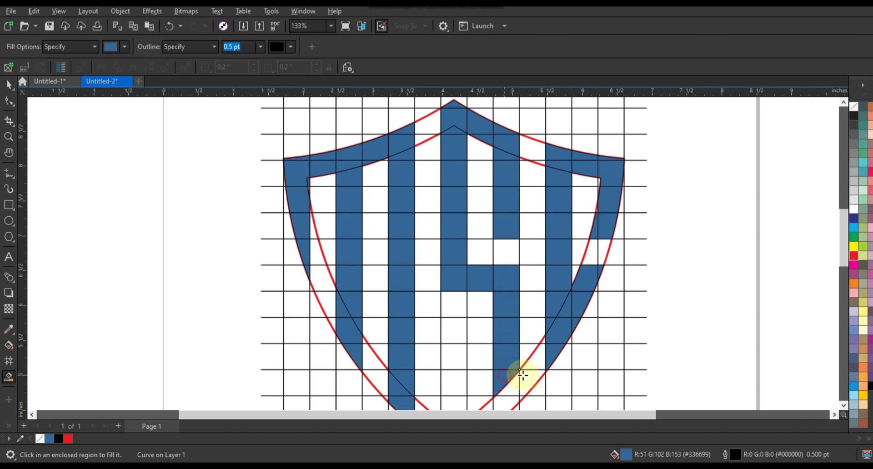
{"action": "left_click", "coordinate": [844, 406]}
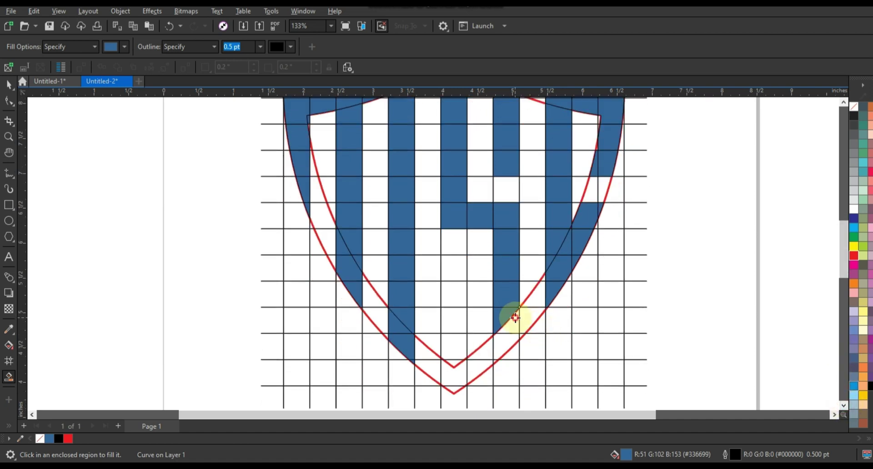
{"action": "left_click", "coordinate": [494, 360]}
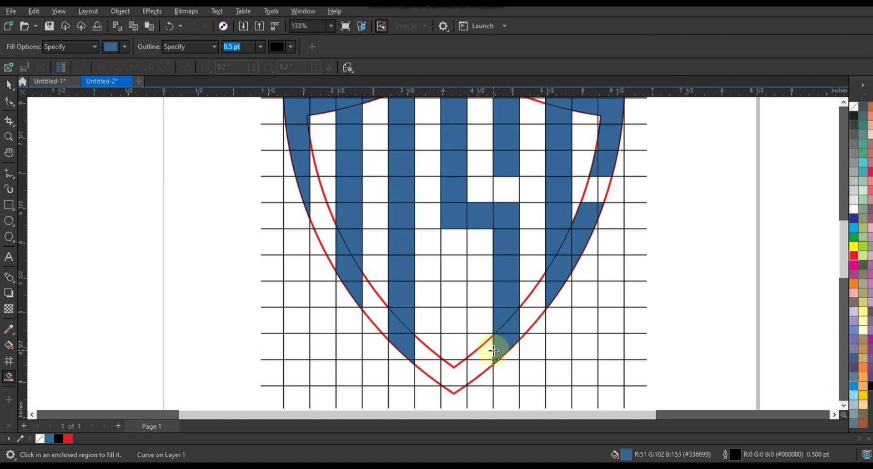
{"action": "mouse_move", "coordinate": [493, 351]}
{"action": "left_mouse_down"}
{"action": "mouse_move", "coordinate": [455, 388]}
{"action": "mouse_move", "coordinate": [458, 277]}
{"action": "left_mouse_up"}
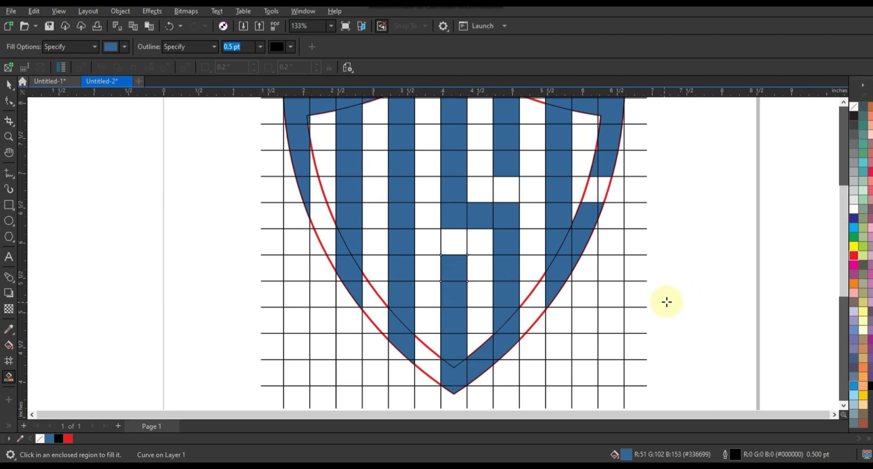
Step: Move the line grid off the shield to the empty area left of the page
{"action": "scroll", "coordinate": [667, 301], "scroll_direction": "down", "scroll_amount": 1}
{"action": "left_click", "coordinate": [7, 95]}
{"action": "left_click", "coordinate": [624, 174]}
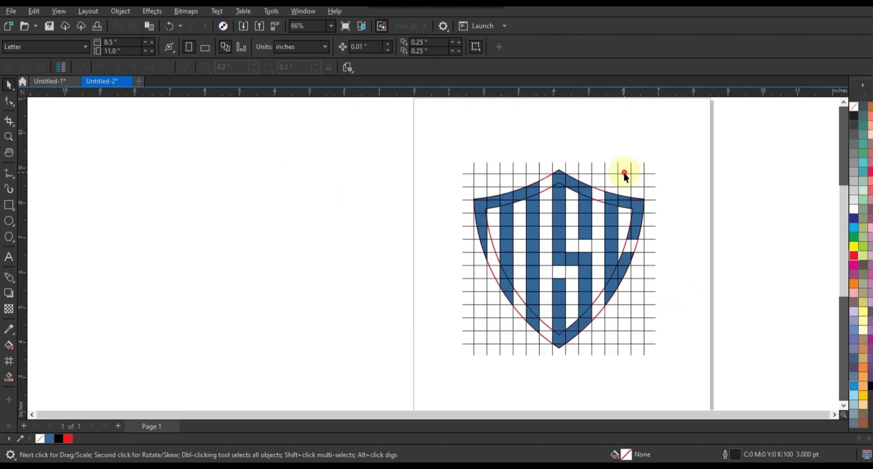
{"action": "left_click", "coordinate": [644, 173]}
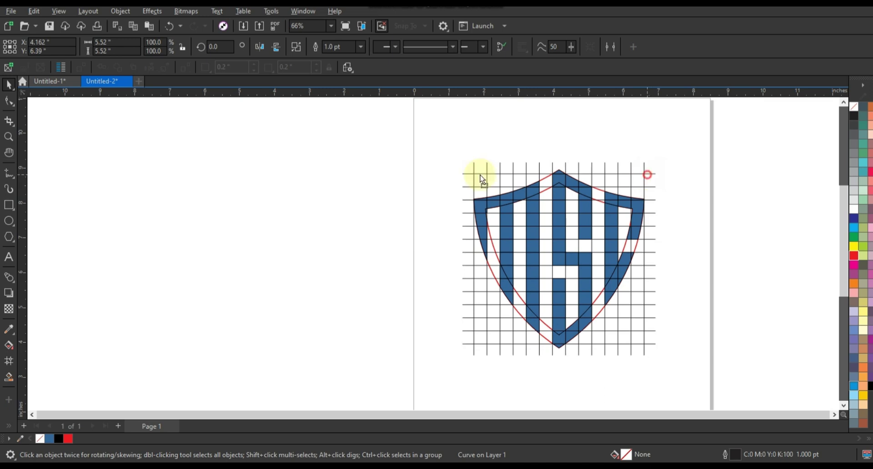
{"action": "left_click_drag", "start_coordinate": [480, 176], "coordinate": [317, 179]}
Step: Delete the line grid and the red shield outlines, leaving only the filled letter pieces
{"action": "left_click", "coordinate": [623, 221]}
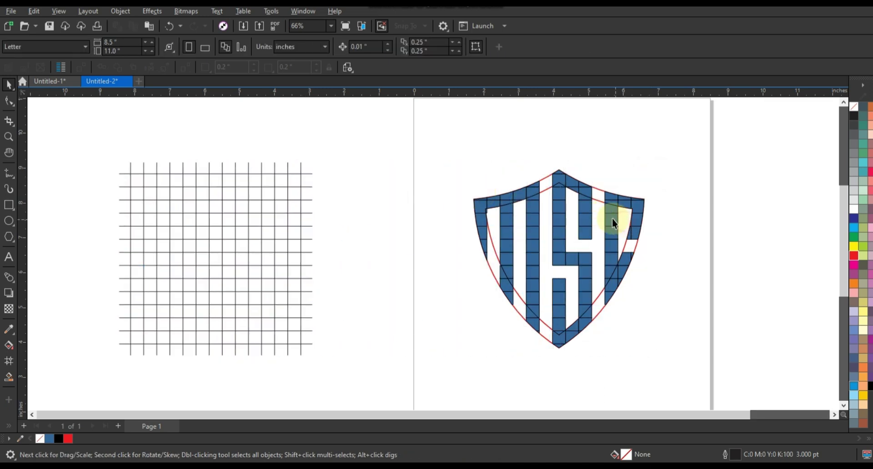
{"action": "left_click", "coordinate": [547, 193]}
{"action": "key", "text": "Delete"}
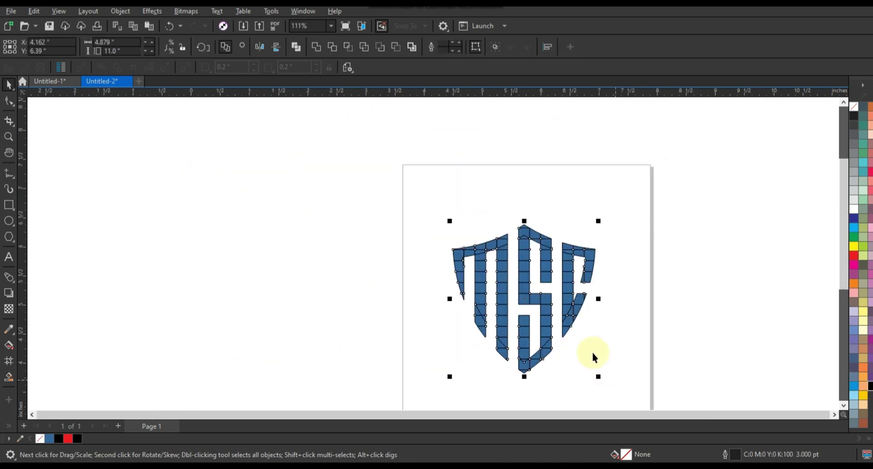
Step: Select all the blue letter pieces, fill them with black and weld them into one shape
{"action": "left_click_drag", "start_coordinate": [409, 196], "coordinate": [610, 392]}
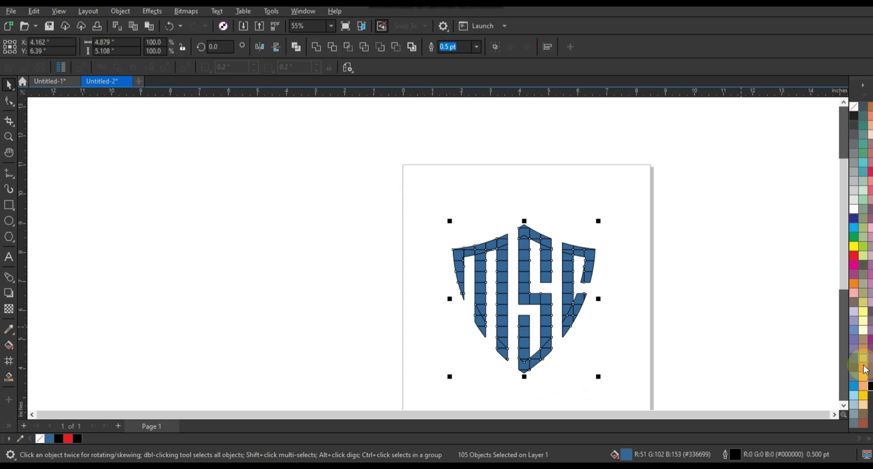
{"action": "left_click", "coordinate": [870, 387]}
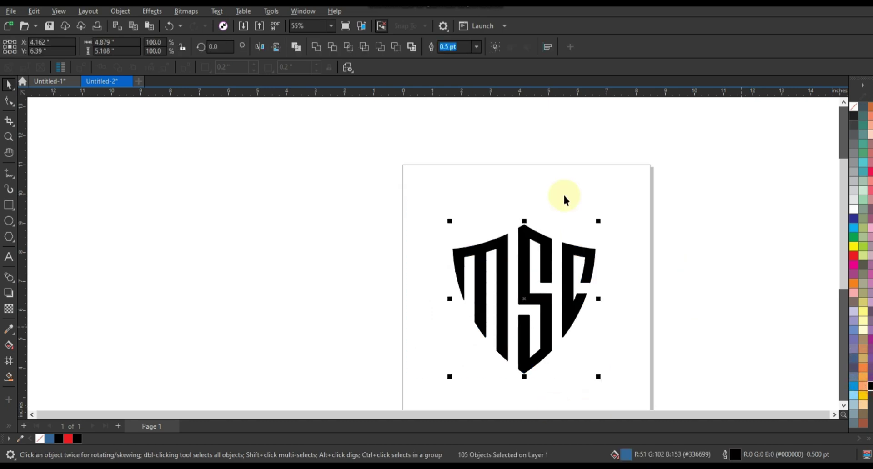
{"action": "left_click", "coordinate": [316, 46]}
{"action": "left_click", "coordinate": [623, 288]}
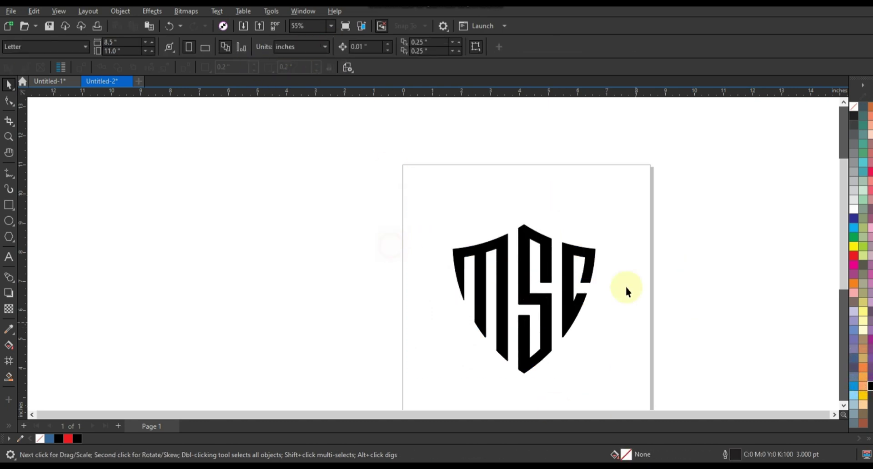
Step: Zoom in on the MSC shield logo and show it in full-screen preview
{"action": "left_click", "coordinate": [8, 137]}
{"action": "left_click_drag", "start_coordinate": [396, 215], "coordinate": [657, 391]}
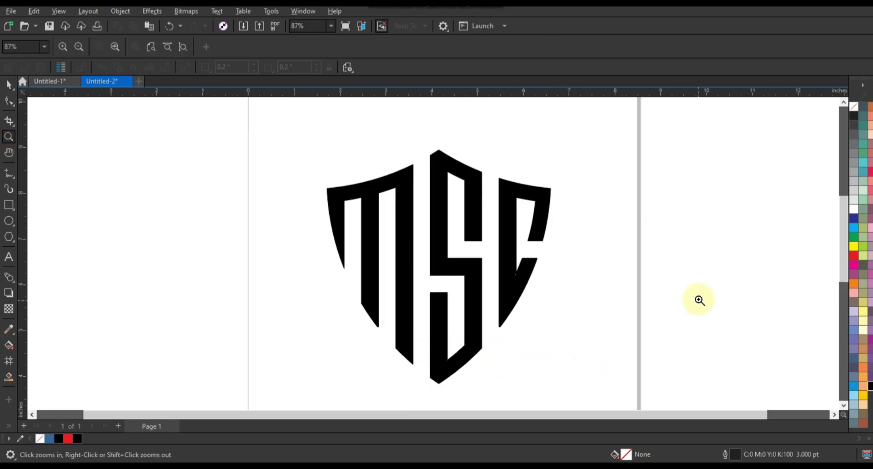
{"action": "key", "text": "F9"}
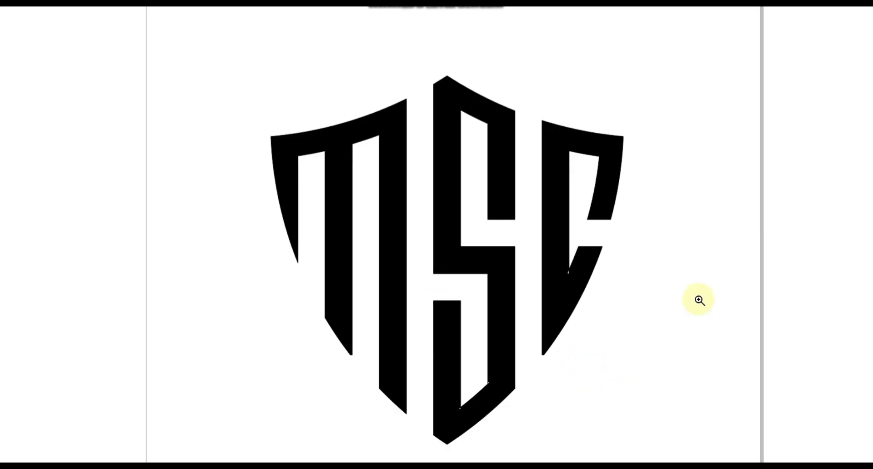